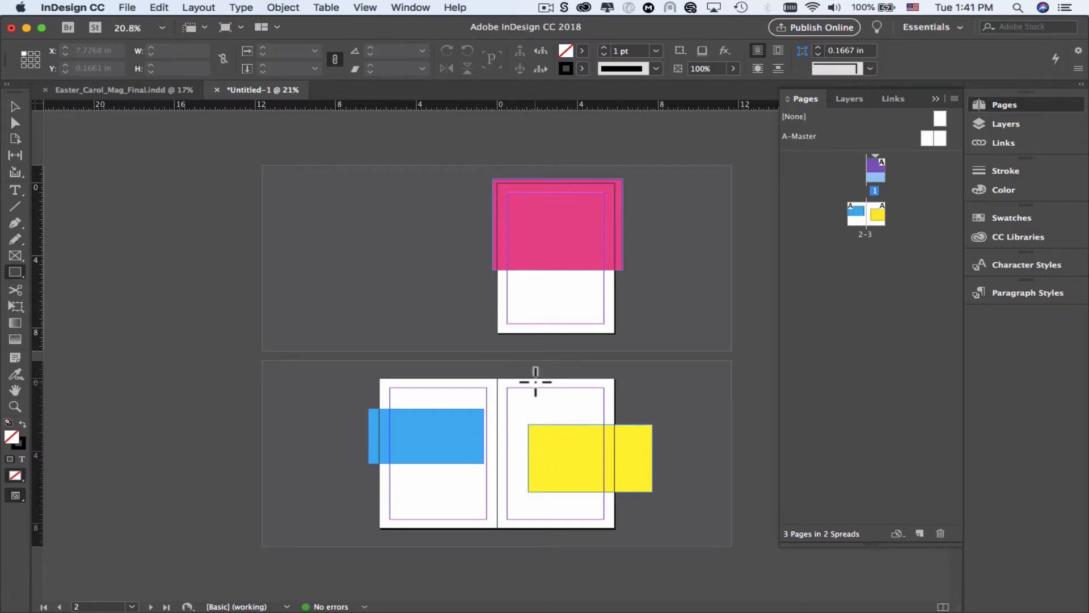
- Draw an ellipse about 1.1 in wide and 0.54 in high in the white area of page 1 below the pink rectangle
{"action": "key", "text": "super+equal"}
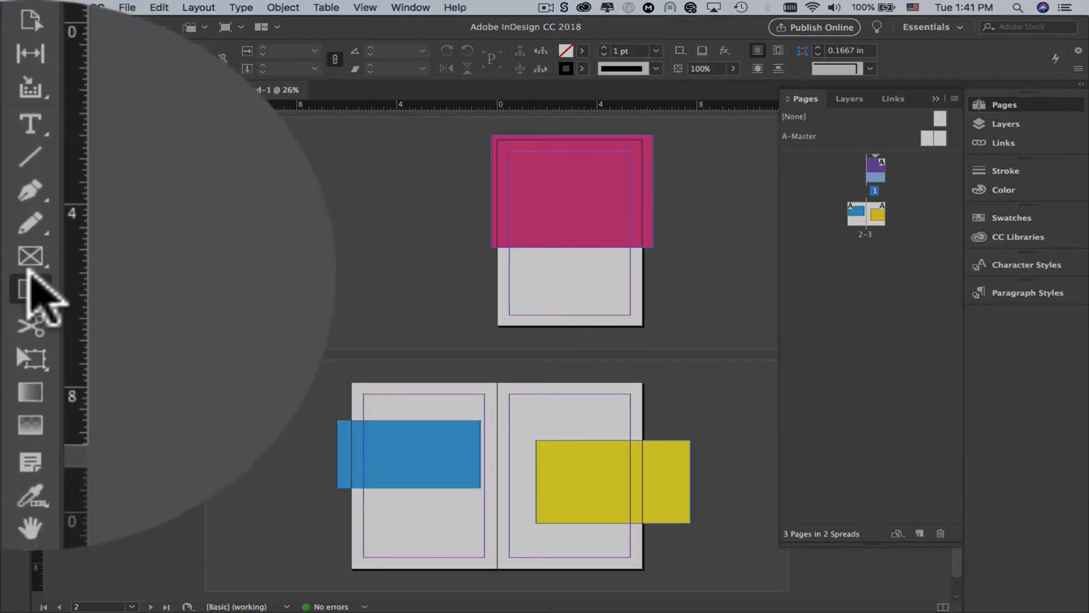
{"action": "left_click", "coordinate": [15, 272]}
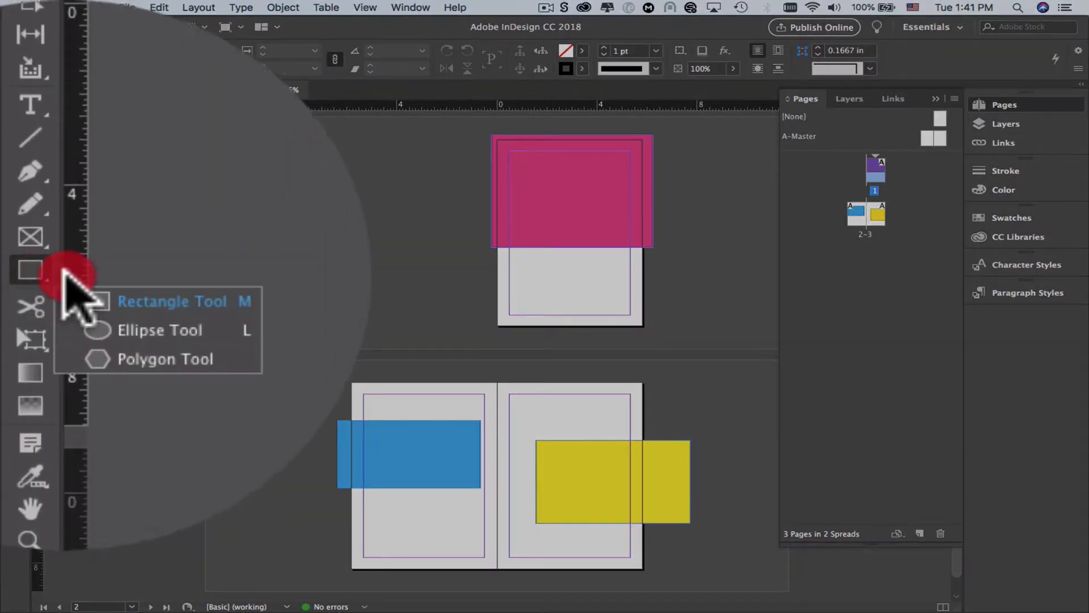
{"action": "left_click", "coordinate": [149, 293]}
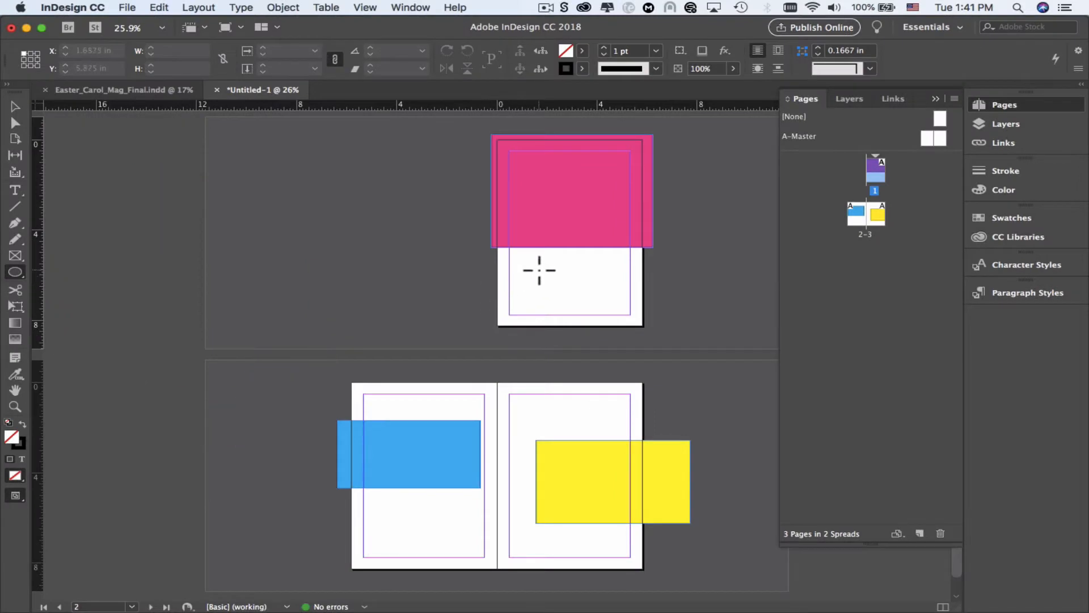
{"action": "scroll", "coordinate": [540, 270], "scroll_direction": "up", "scroll_amount": 4}
{"action": "scroll", "coordinate": [540, 271], "scroll_direction": "up", "scroll_amount": 3}
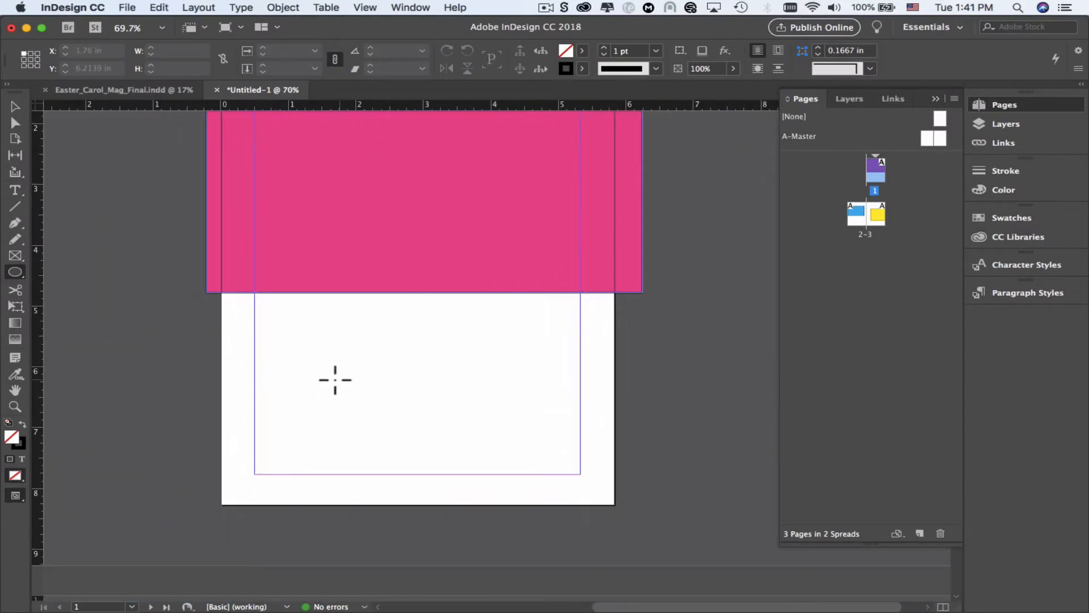
{"action": "left_click_drag", "start_coordinate": [303, 382], "coordinate": [376, 415]}
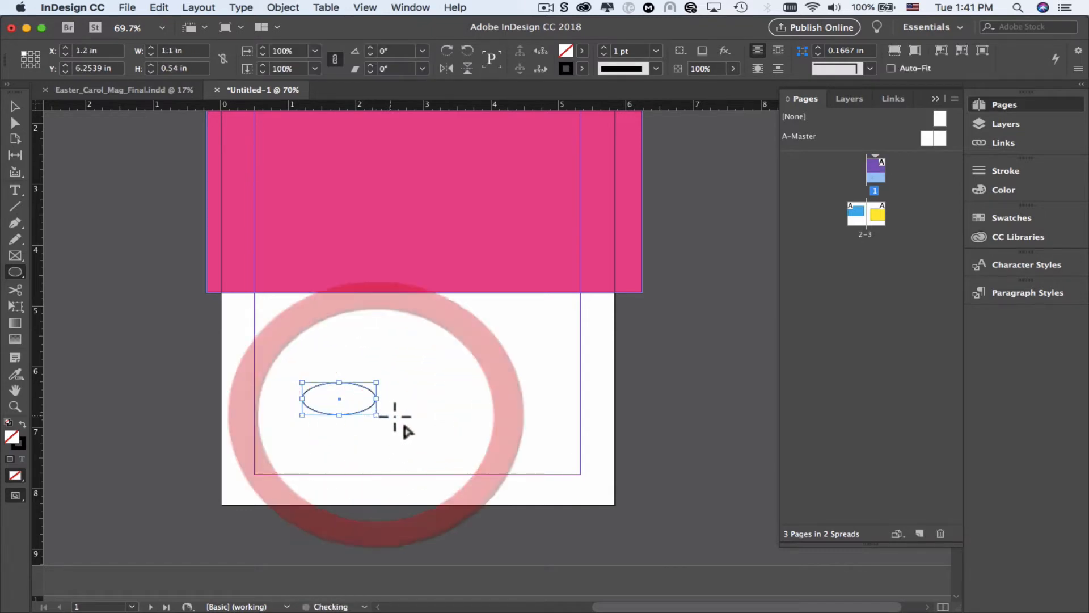
- Fill the ellipse with a purple colour, RGB 203, 101, 194
{"action": "left_click", "coordinate": [582, 51]}
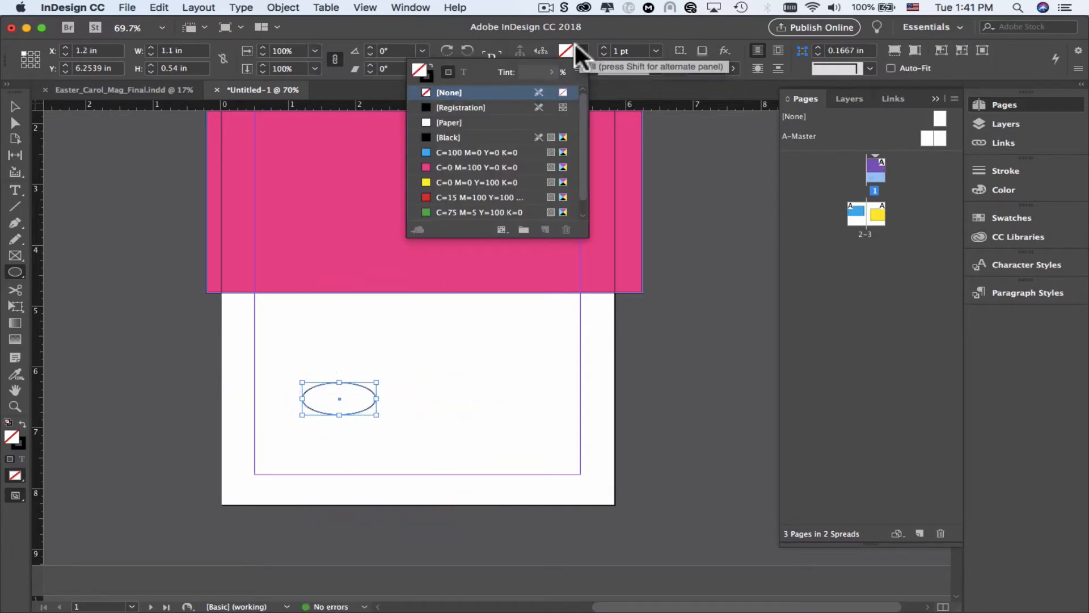
{"action": "double_click", "coordinate": [566, 51]}
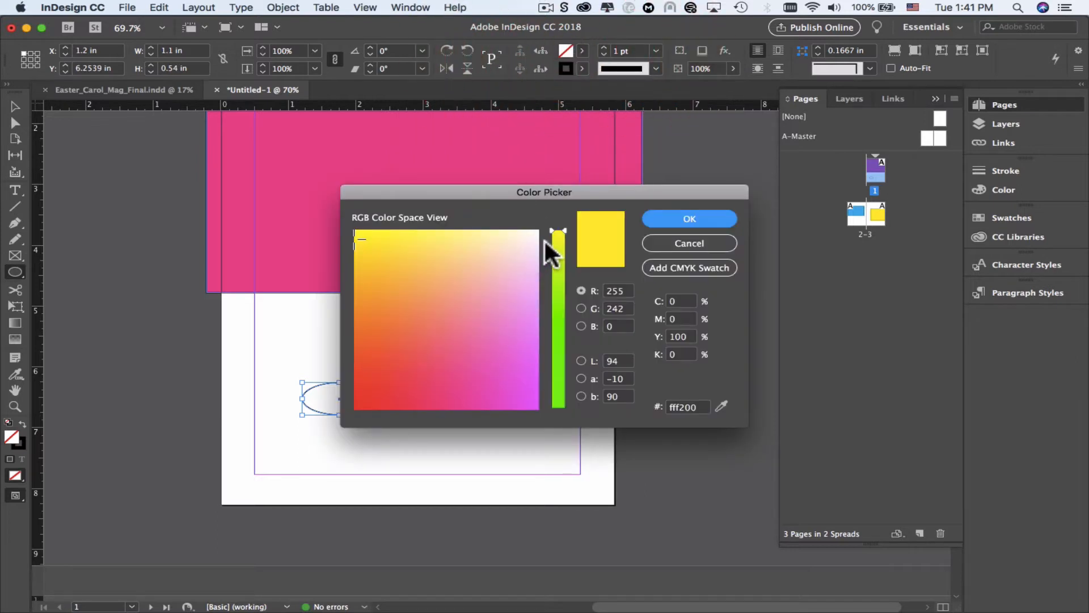
{"action": "left_click_drag", "start_coordinate": [558, 237], "coordinate": [552, 265]}
{"action": "left_click", "coordinate": [494, 336]}
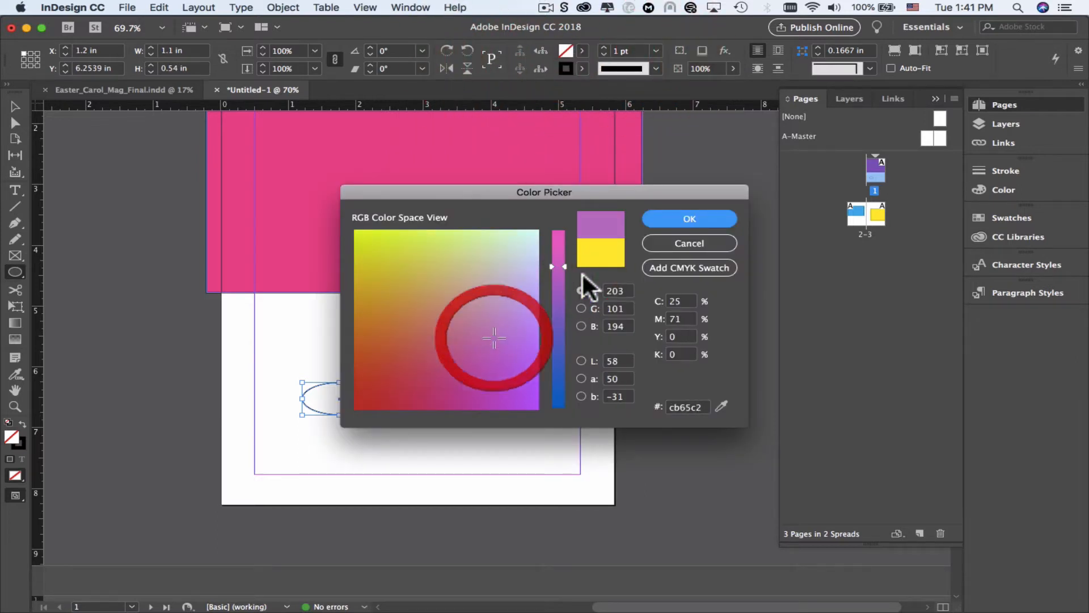
{"action": "left_click", "coordinate": [678, 223]}
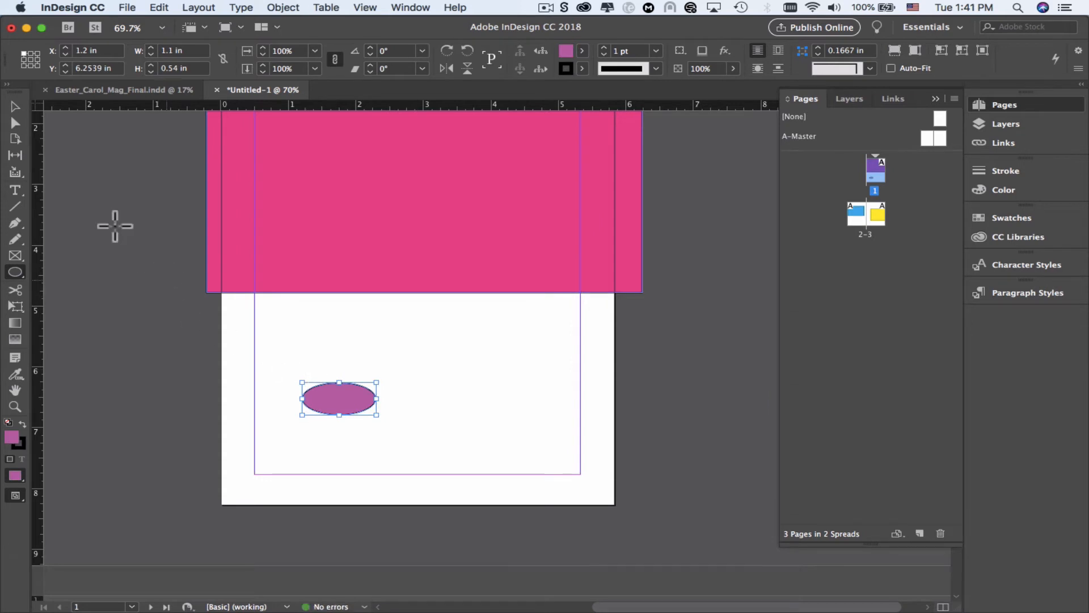
- Move the purple ellipse to about X 2.36 in, Y 5.97 in and deselect it
{"action": "left_click", "coordinate": [16, 106]}
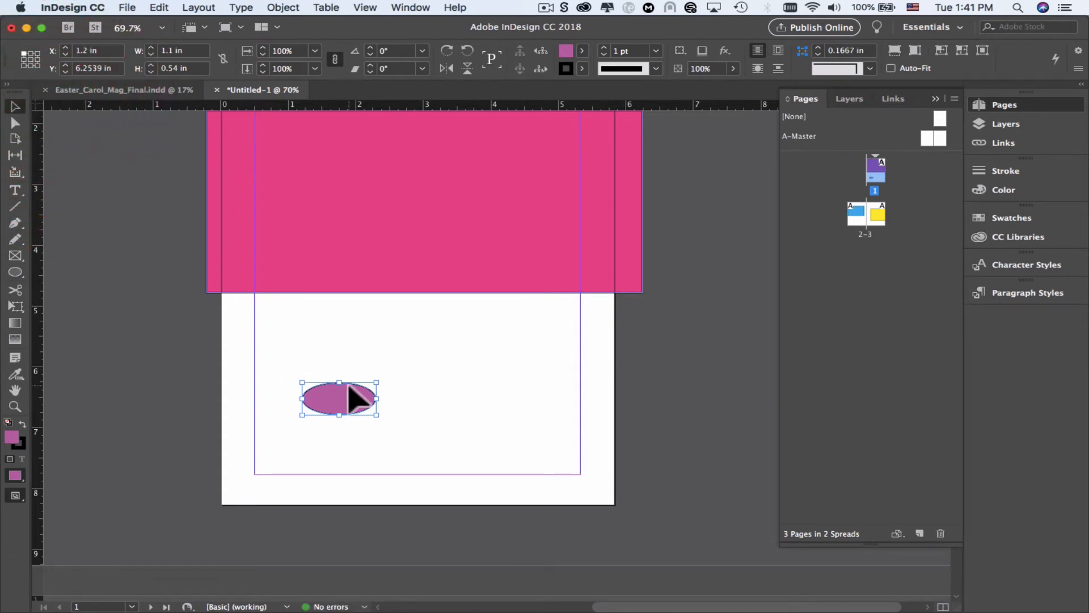
{"action": "left_click_drag", "start_coordinate": [357, 397], "coordinate": [423, 386]}
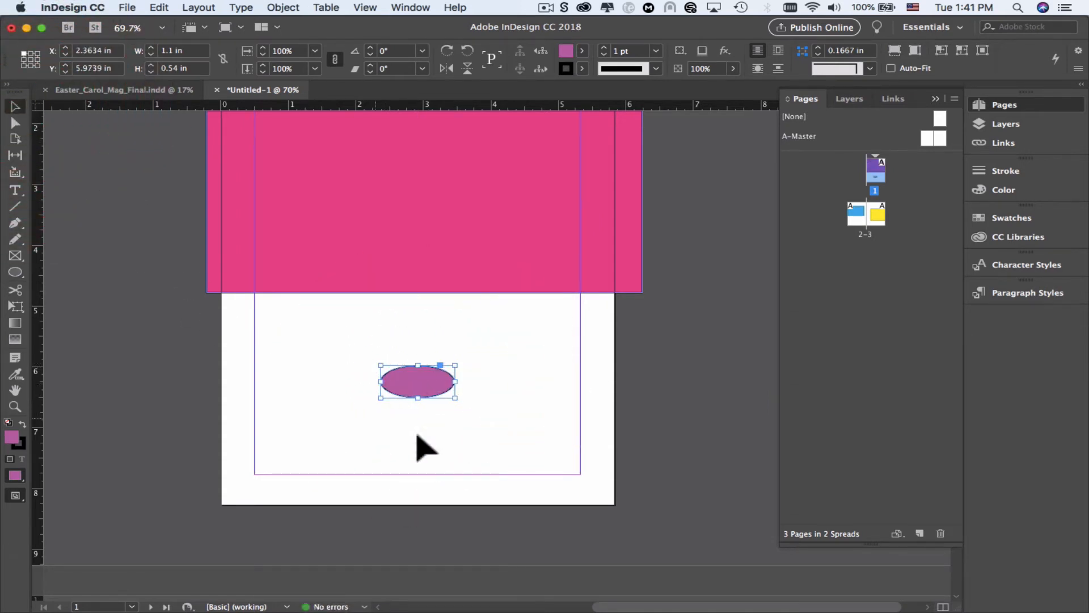
{"action": "left_click", "coordinate": [481, 394]}
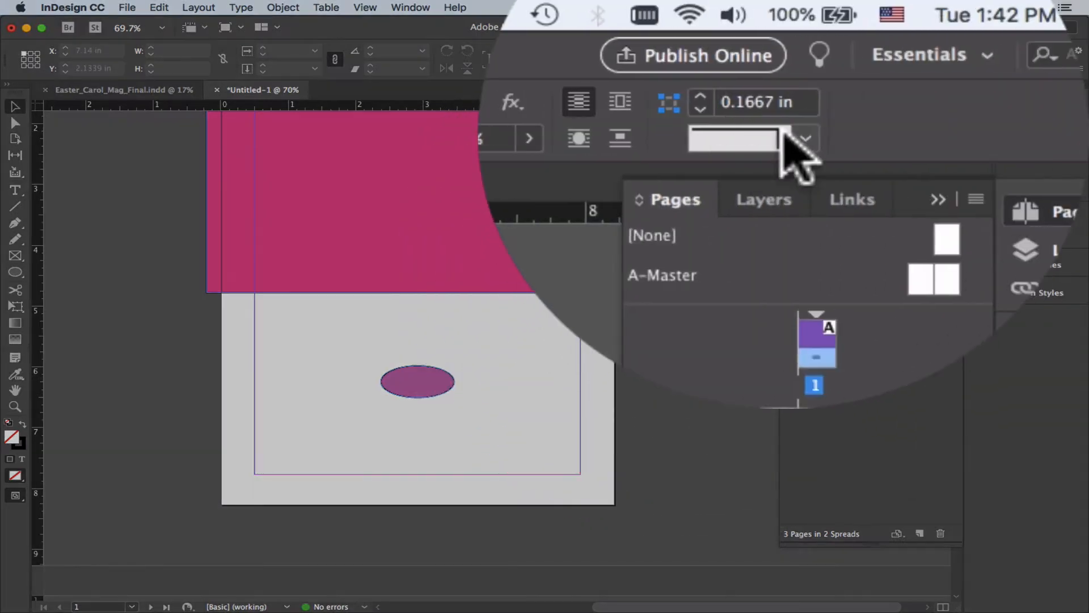
- Switch to the Digital Publishing workspace and move the EPUB Interactivity Preview panel off the page
{"action": "left_click", "coordinate": [930, 26]}
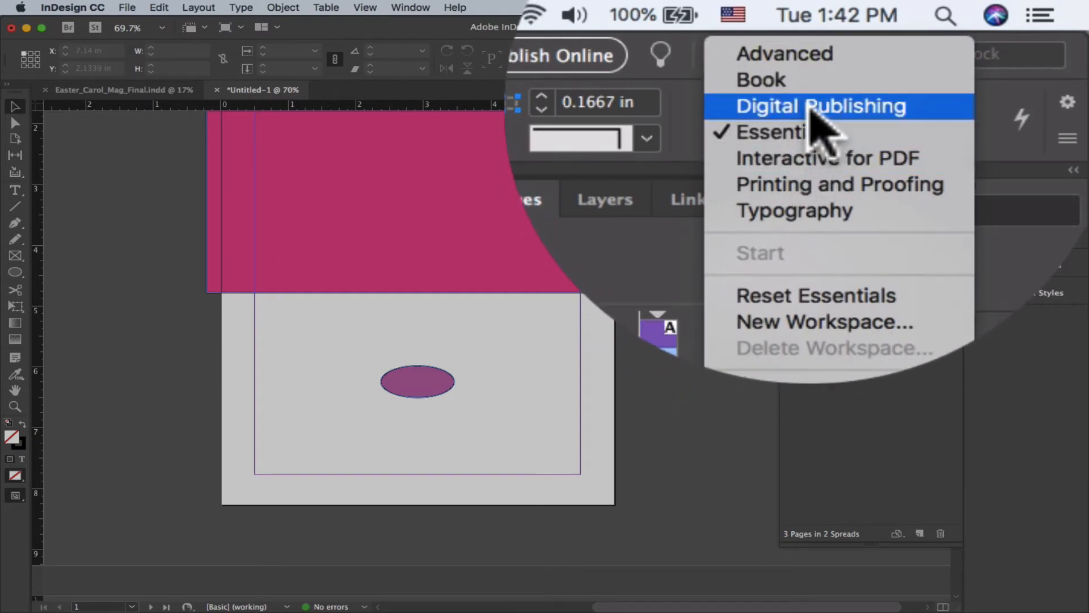
{"action": "left_click", "coordinate": [812, 108]}
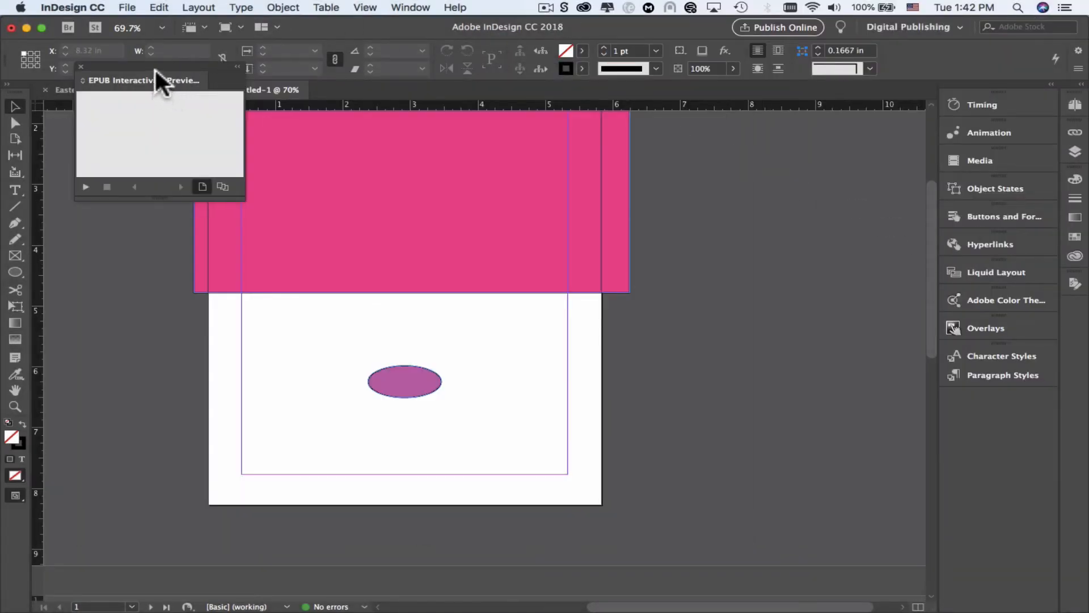
{"action": "left_click_drag", "start_coordinate": [151, 66], "coordinate": [80, 50]}
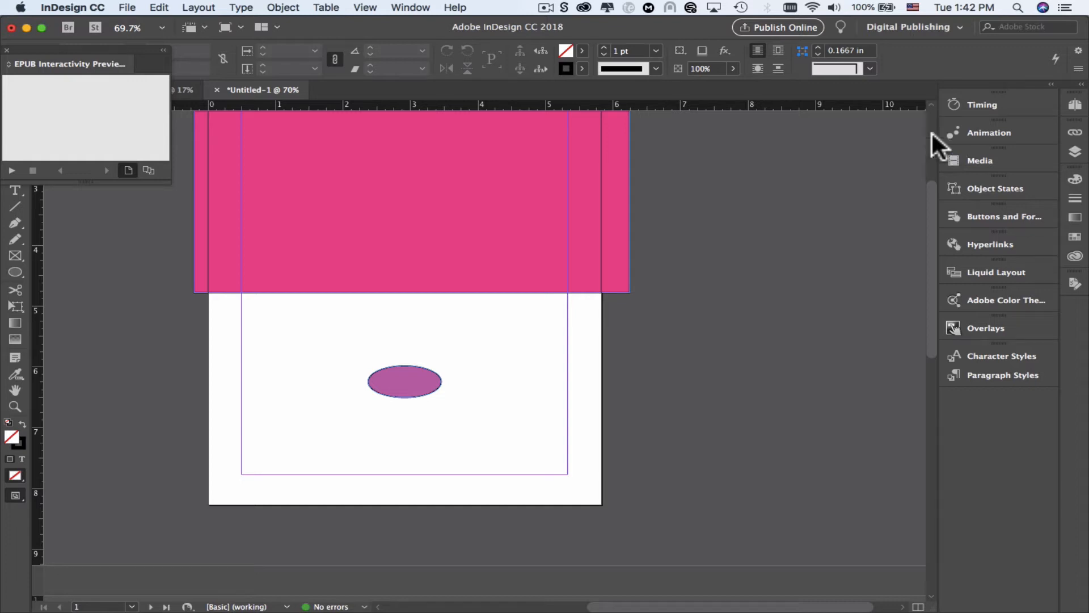
{"action": "left_click", "coordinate": [425, 5]}
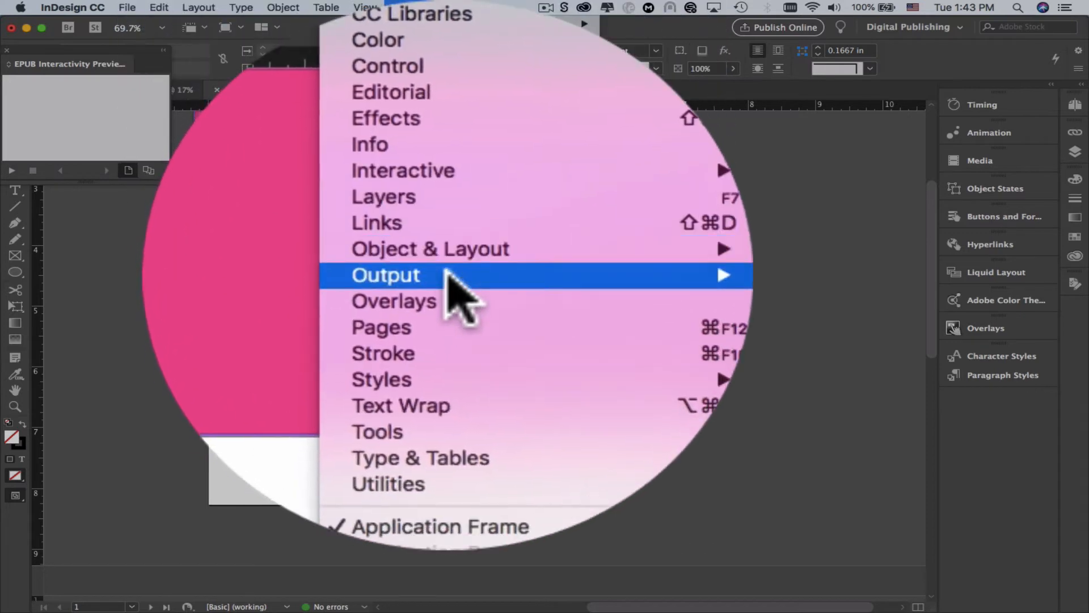
{"action": "mouse_move", "coordinate": [448, 272]}
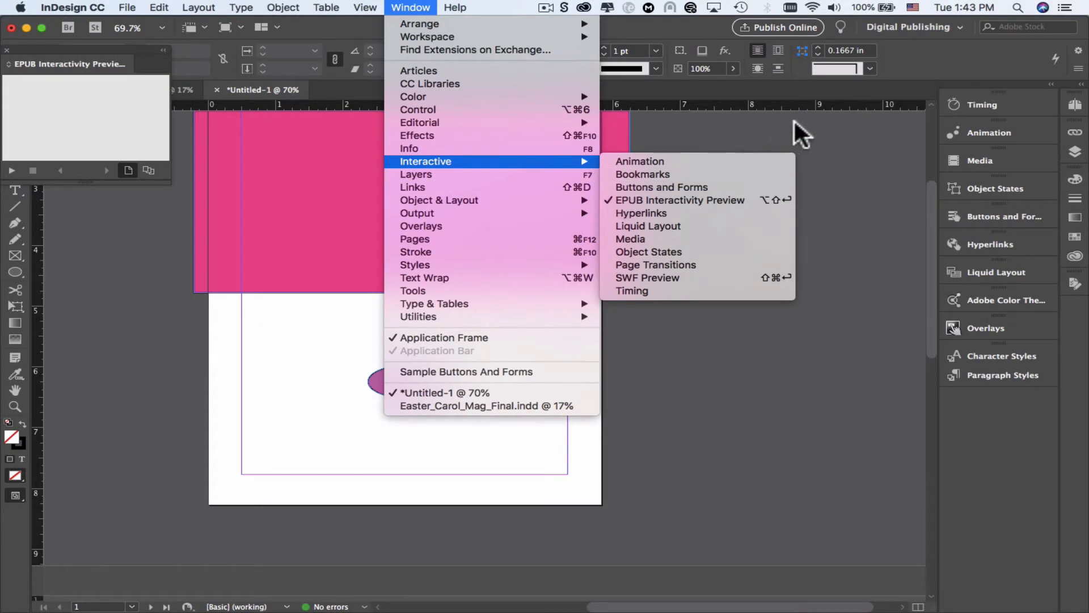
{"action": "left_click", "coordinate": [837, 99]}
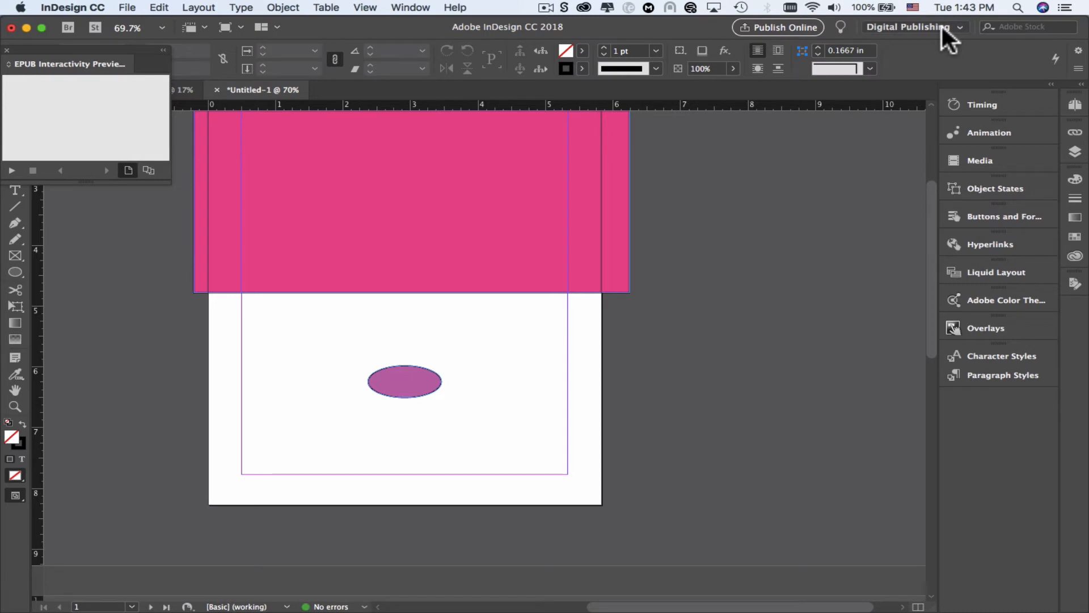
- Convert the purple ellipse on page 1 into an interactive button
{"action": "left_click", "coordinate": [410, 382]}
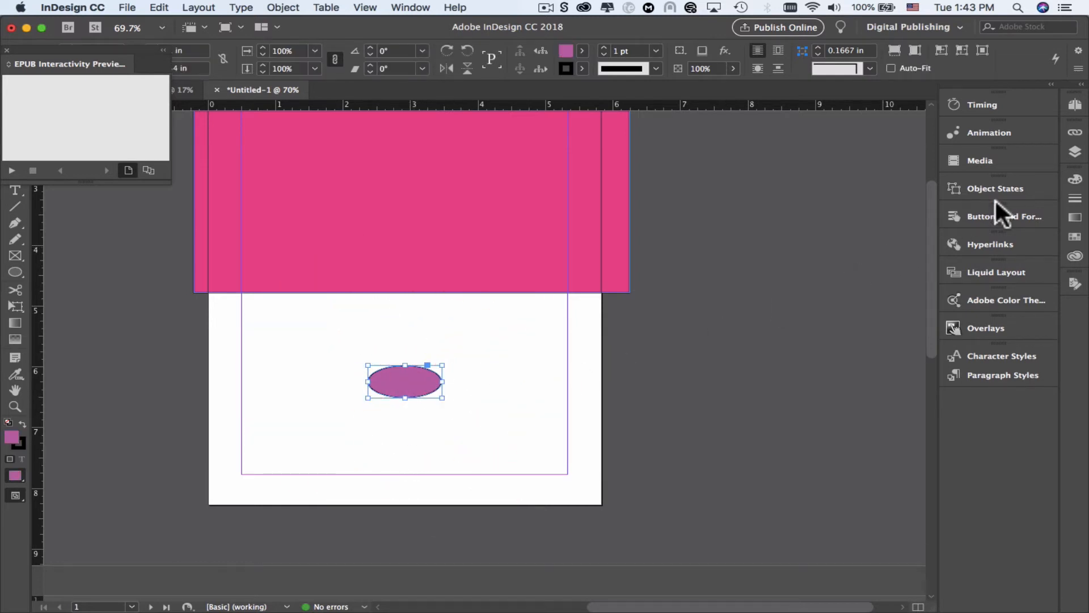
{"action": "left_click", "coordinate": [994, 218]}
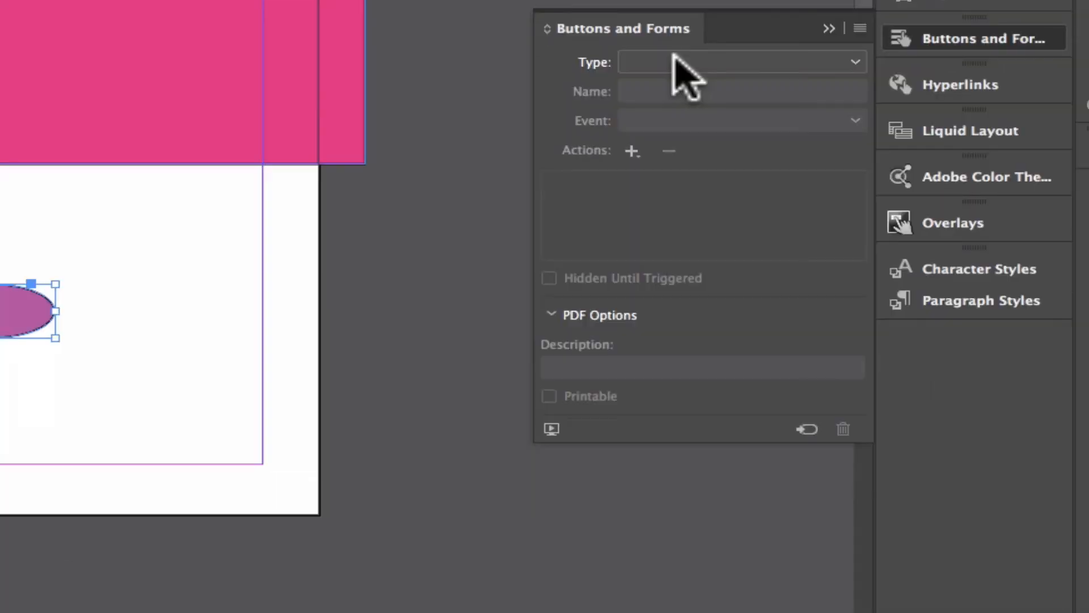
{"action": "left_click", "coordinate": [675, 59]}
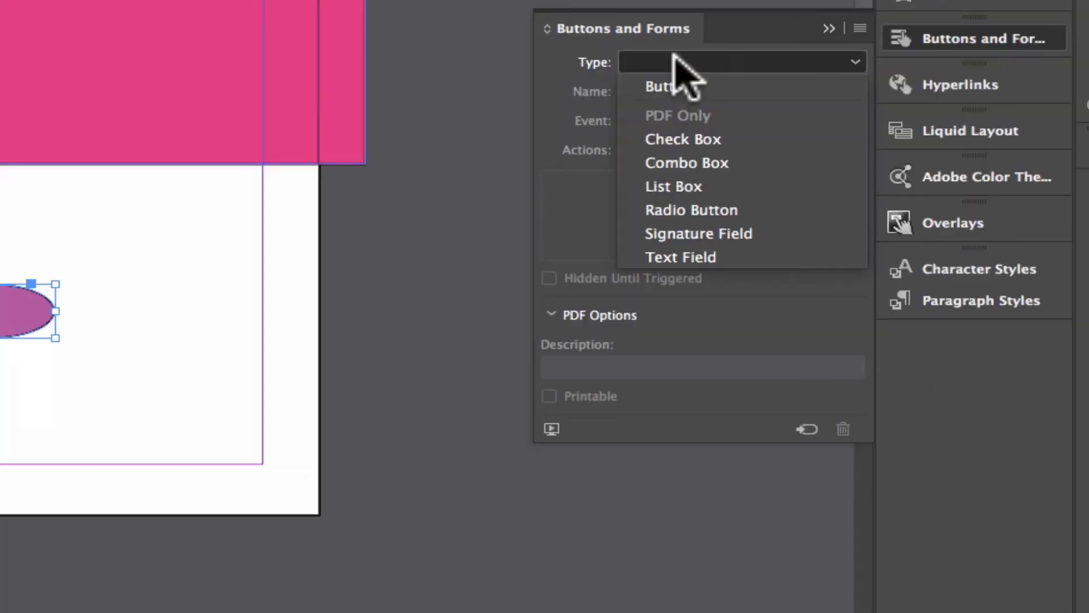
{"action": "left_click", "coordinate": [668, 87]}
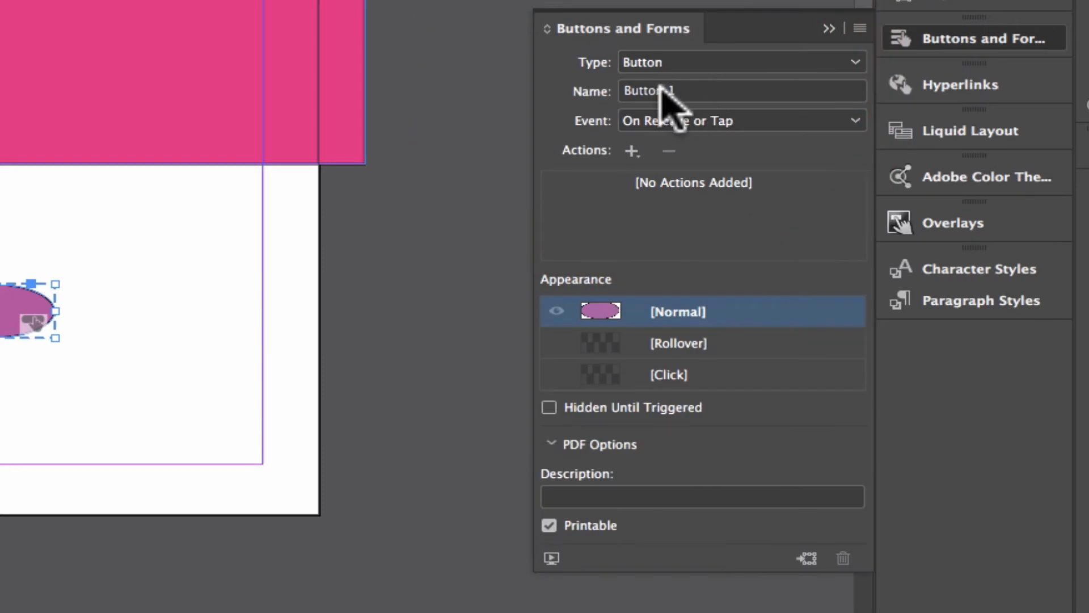
- Name the button "Next page" and give it a Go To Next Page action
{"action": "left_click", "coordinate": [665, 91]}
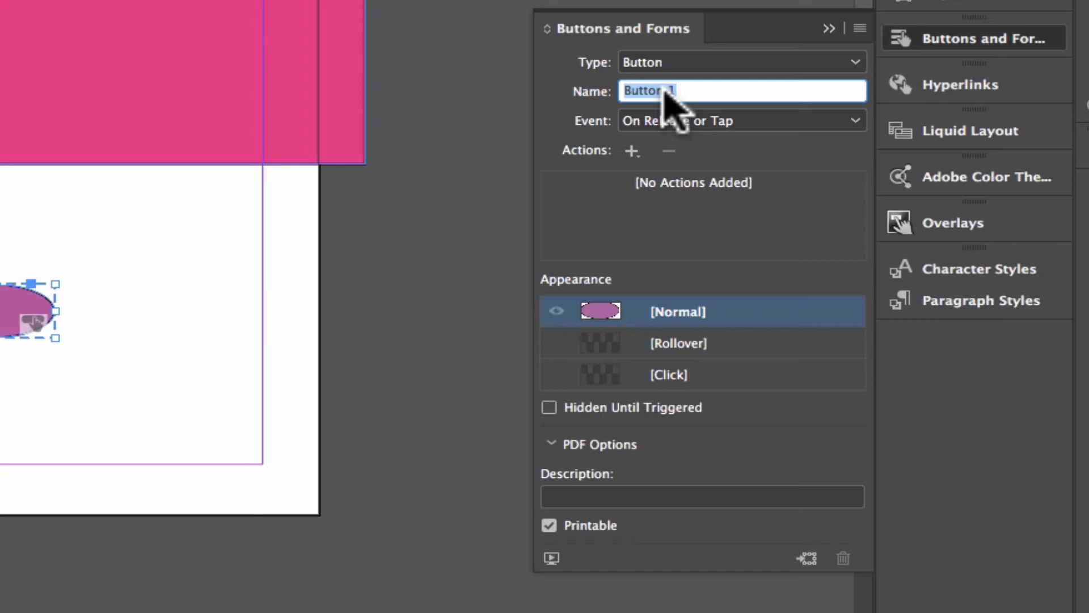
{"action": "type", "text": "N"}
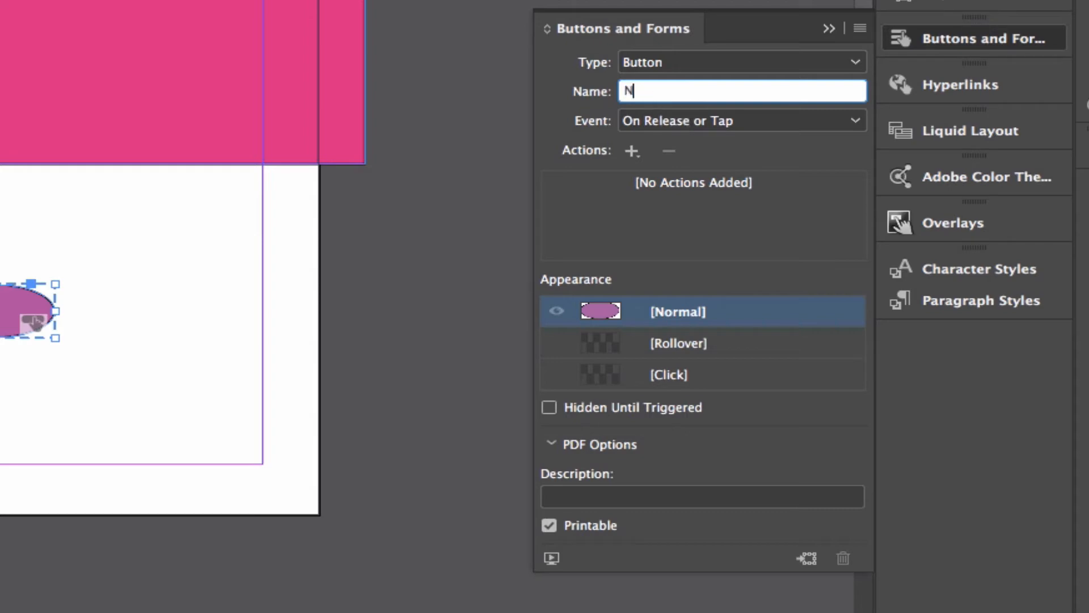
{"action": "type", "text": "ext page"}
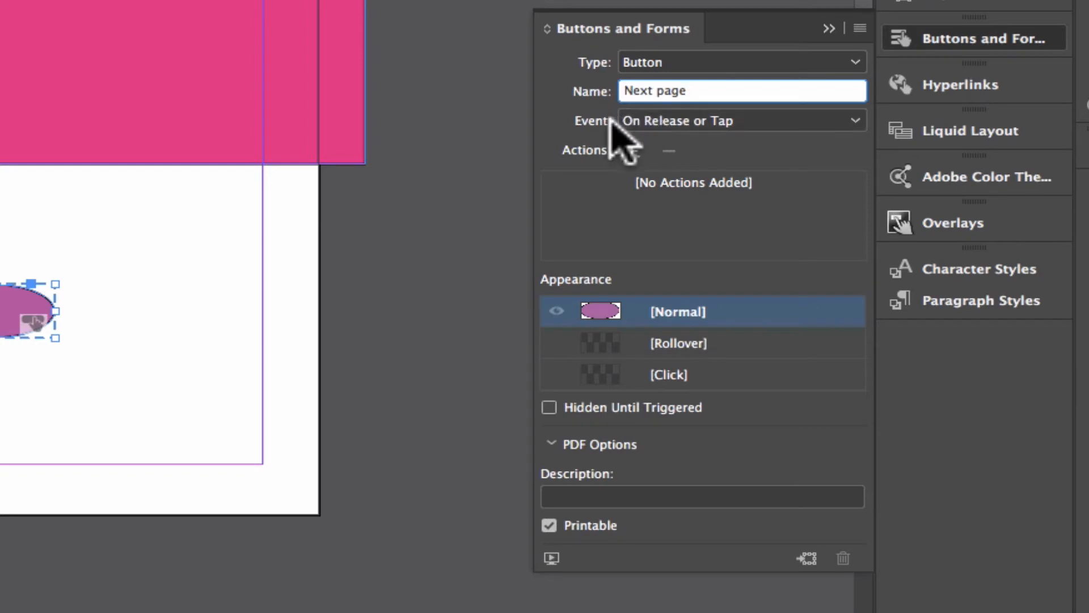
{"action": "left_click", "coordinate": [633, 152]}
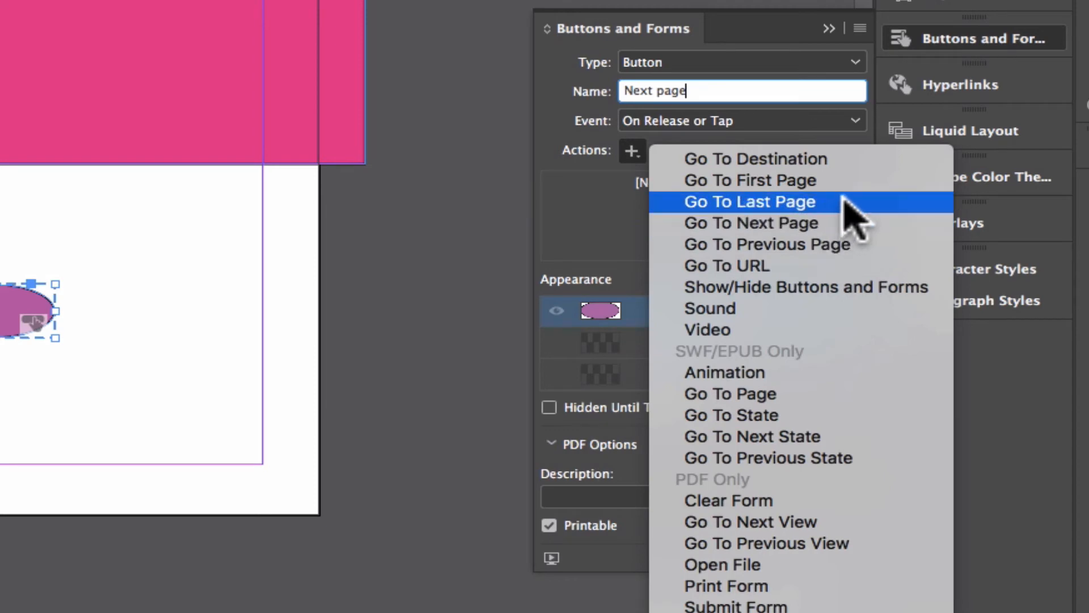
{"action": "left_click", "coordinate": [817, 224]}
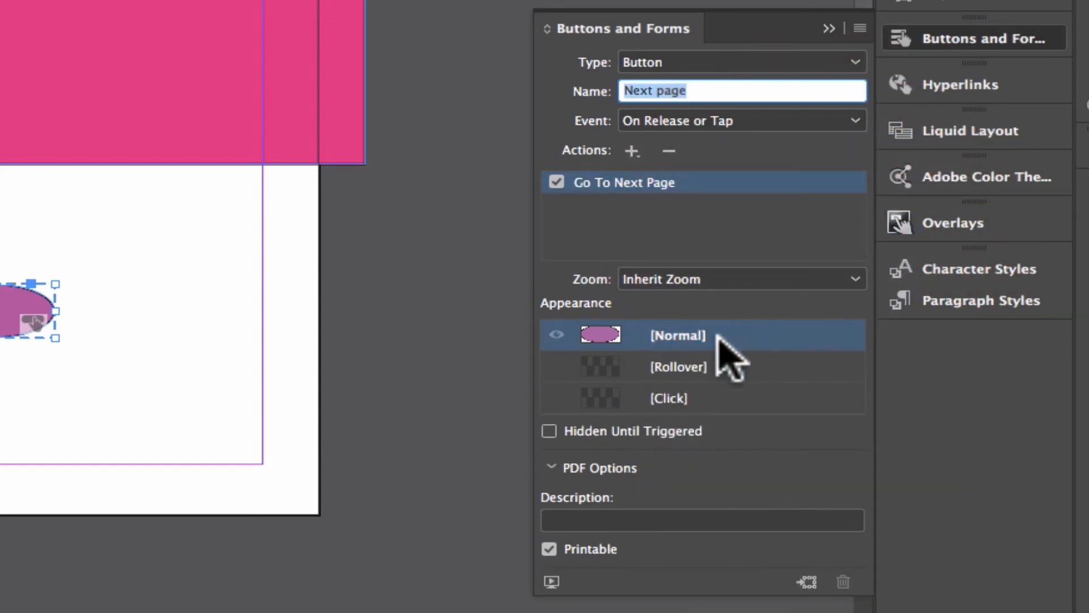
- Add a Rollover appearance filled with yellow (RGB 238, 228, 87) to the button, and activate its Click appearance
{"action": "left_click", "coordinate": [730, 367]}
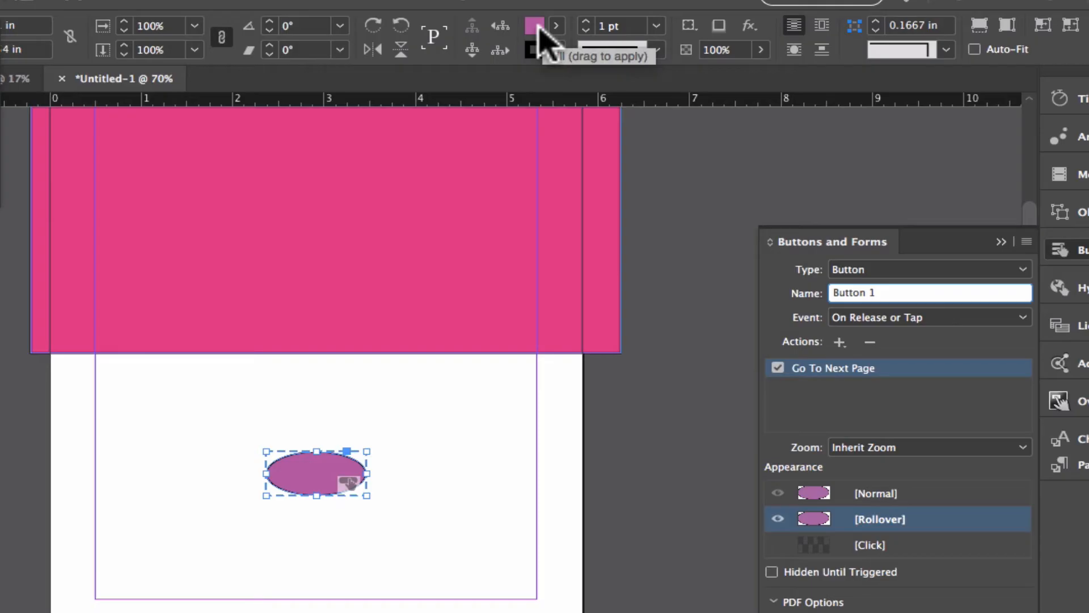
{"action": "double_click", "coordinate": [535, 29]}
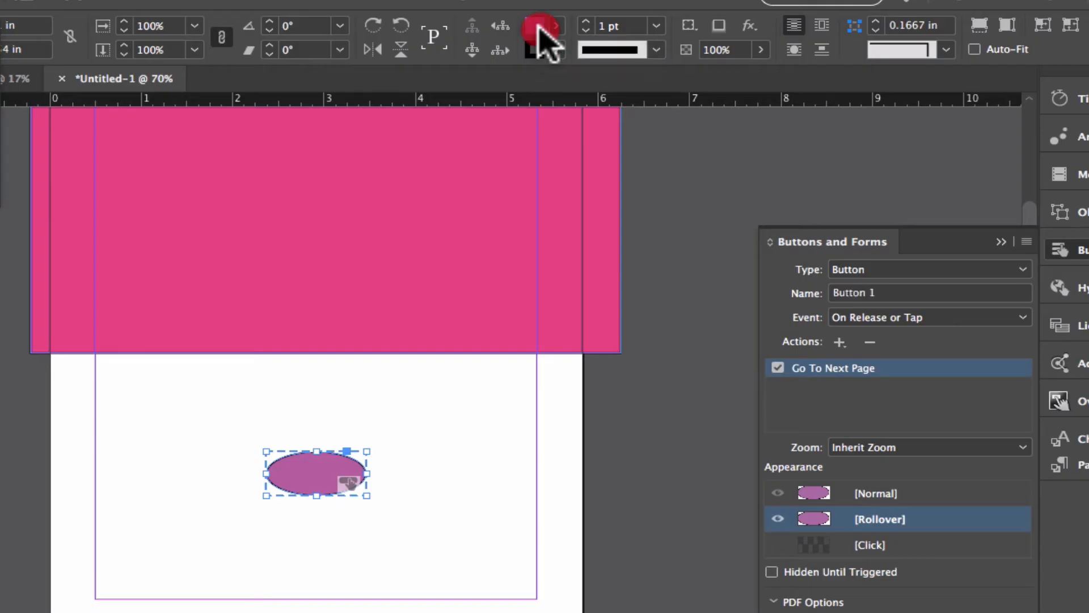
{"action": "left_click", "coordinate": [347, 311]}
{"action": "left_click", "coordinate": [333, 293]}
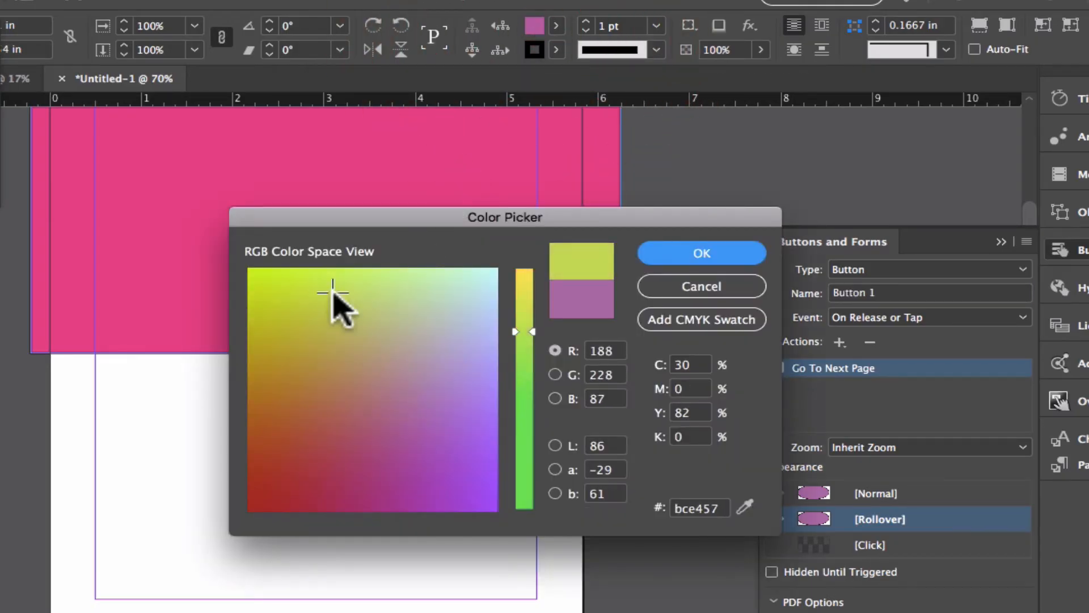
{"action": "left_click", "coordinate": [522, 294]}
{"action": "left_click_drag", "start_coordinate": [522, 290], "coordinate": [523, 285]}
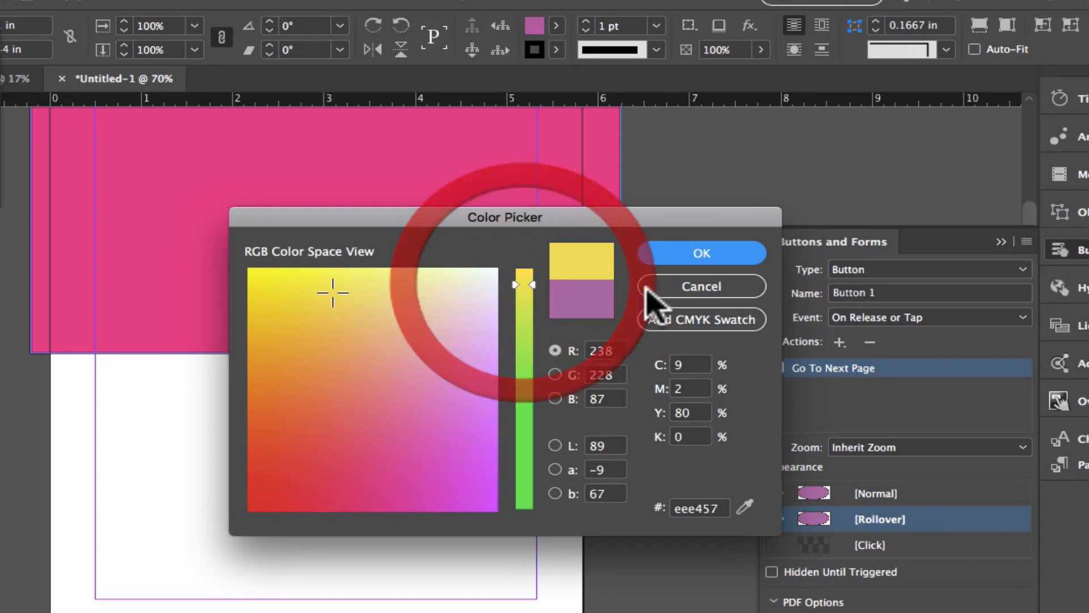
{"action": "left_click", "coordinate": [688, 254]}
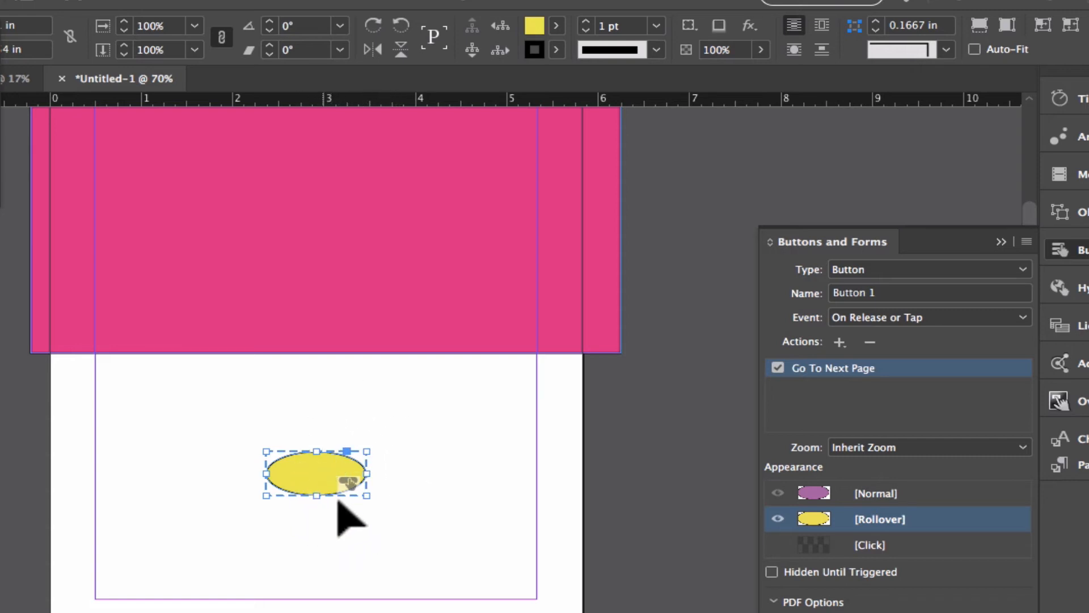
{"action": "left_click", "coordinate": [960, 546]}
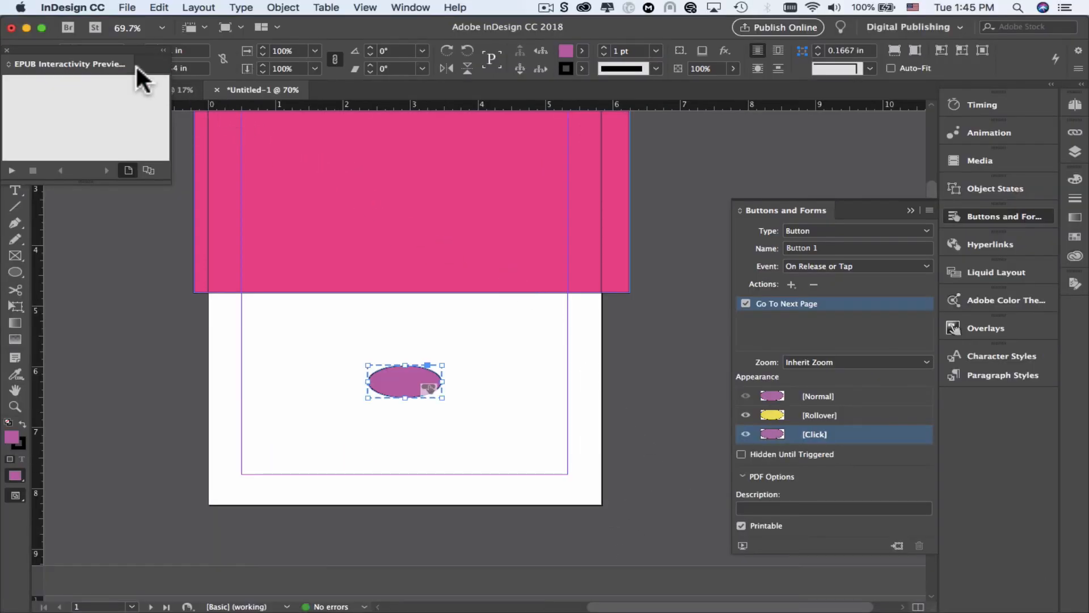
- Move the EPUB Interactivity Preview panel clear of the position fields and rename the button as NextPage
{"action": "left_click_drag", "start_coordinate": [153, 62], "coordinate": [469, 56]}
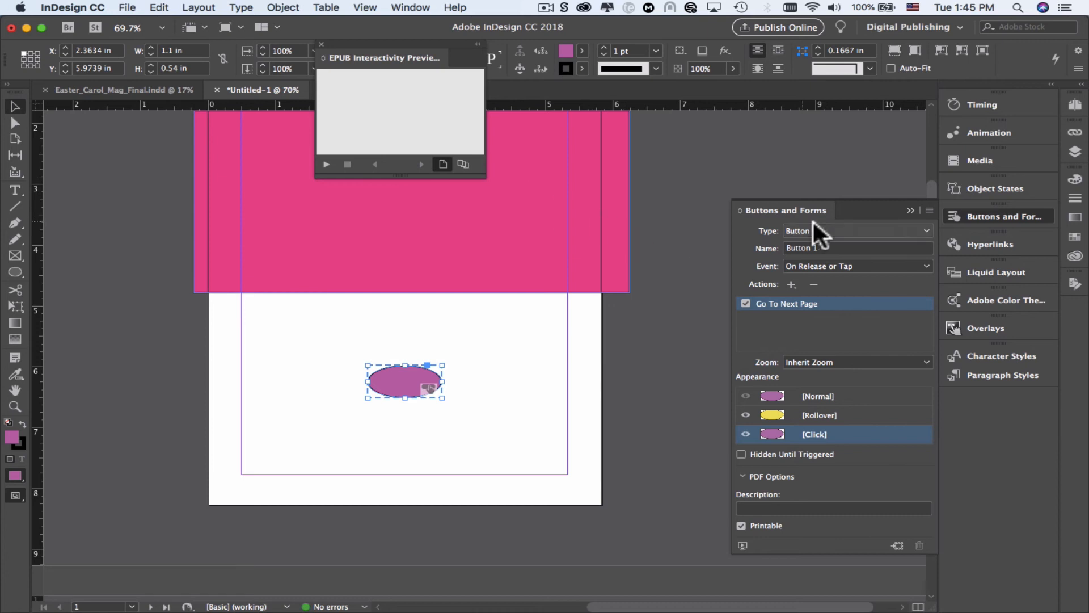
{"action": "left_click", "coordinate": [832, 248]}
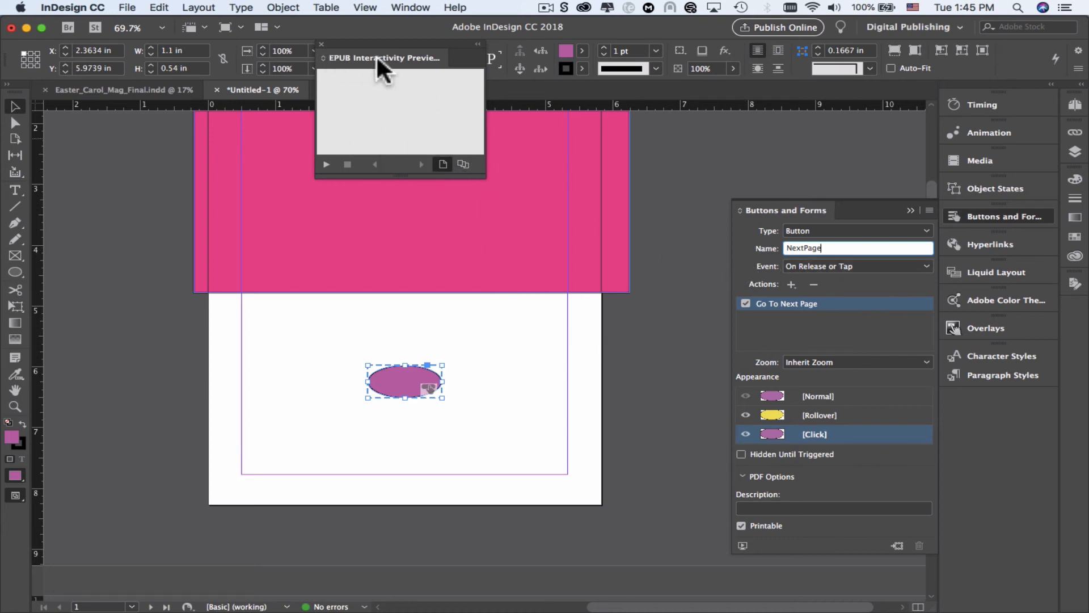
- Close the EPUB Interactivity Preview, reopen it as a spread preview of the button's page, and move and enlarge it over the page
{"action": "left_click", "coordinate": [321, 49]}
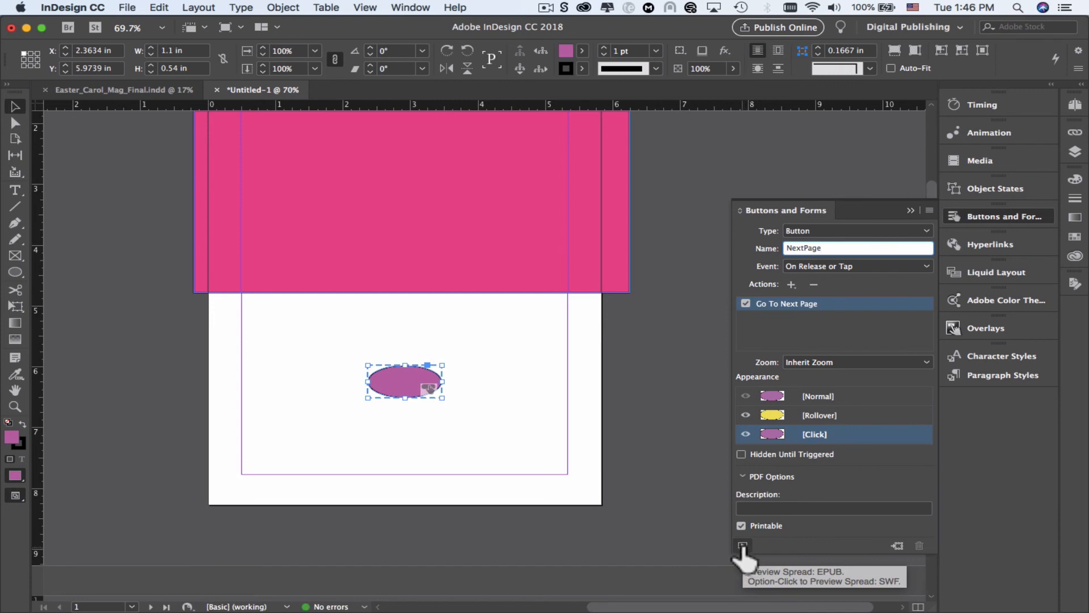
{"action": "left_click", "coordinate": [742, 544]}
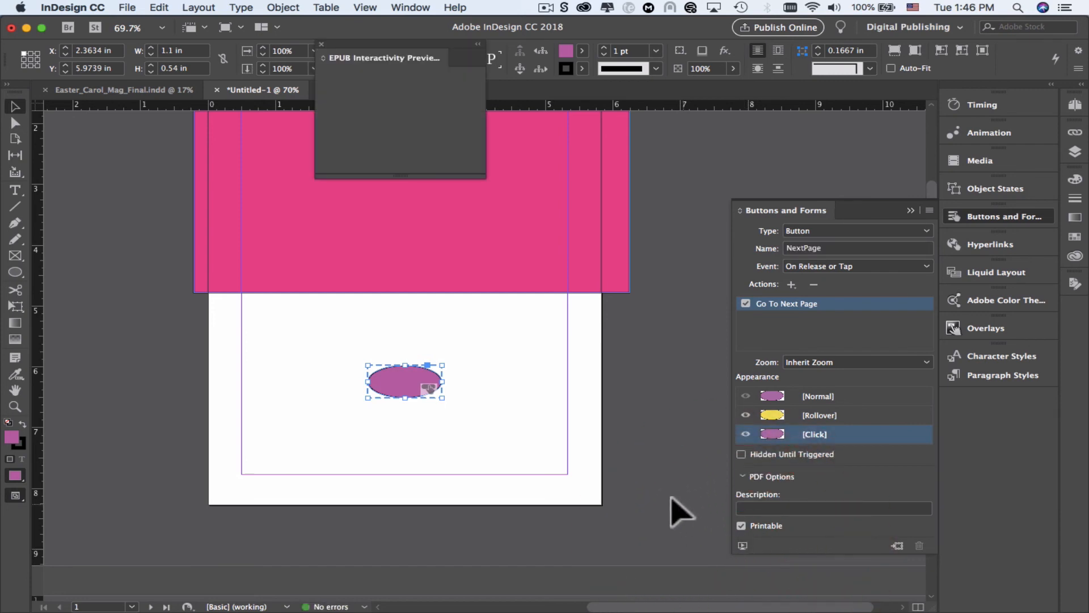
{"action": "left_click_drag", "start_coordinate": [392, 54], "coordinate": [159, 117]}
{"action": "left_click_drag", "start_coordinate": [251, 242], "coordinate": [713, 540]}
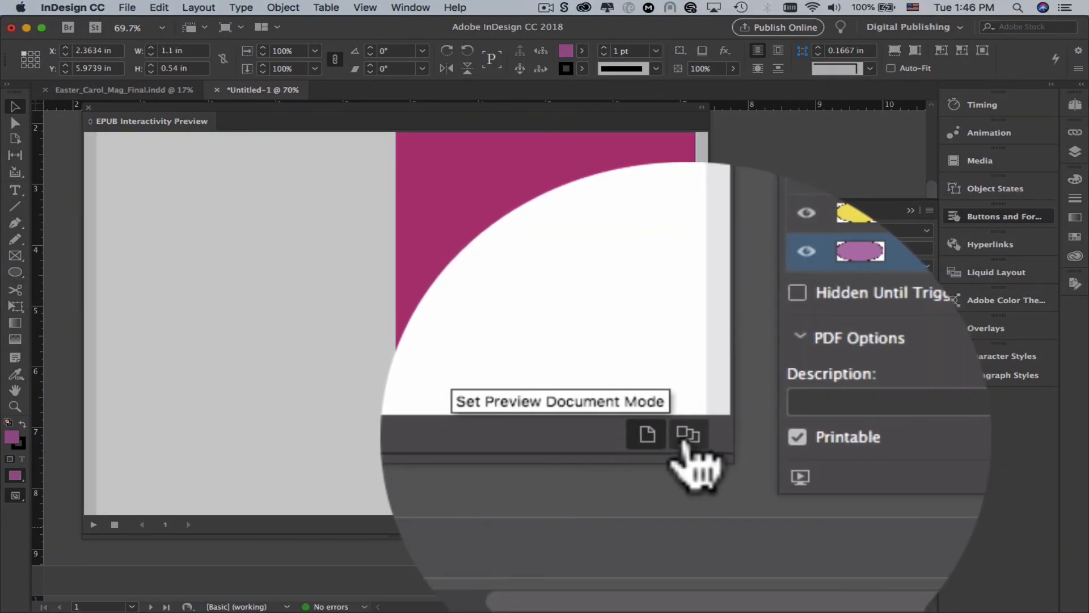
- Switch the preview to Preview Document Mode, play it, and test the ellipse button's rollover and next-page action
{"action": "left_click", "coordinate": [687, 524]}
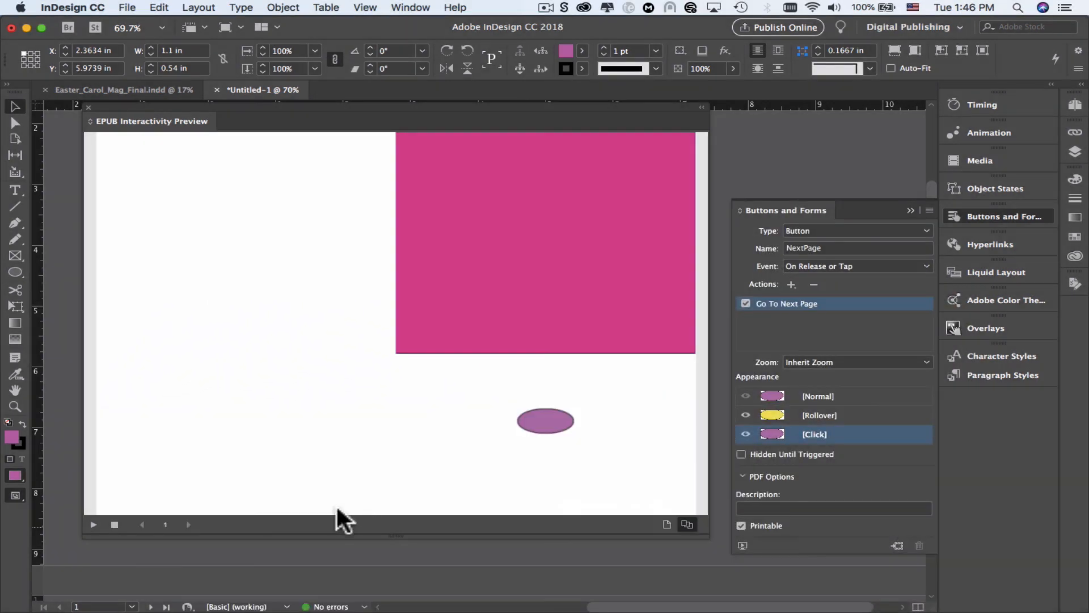
{"action": "left_click", "coordinate": [93, 524]}
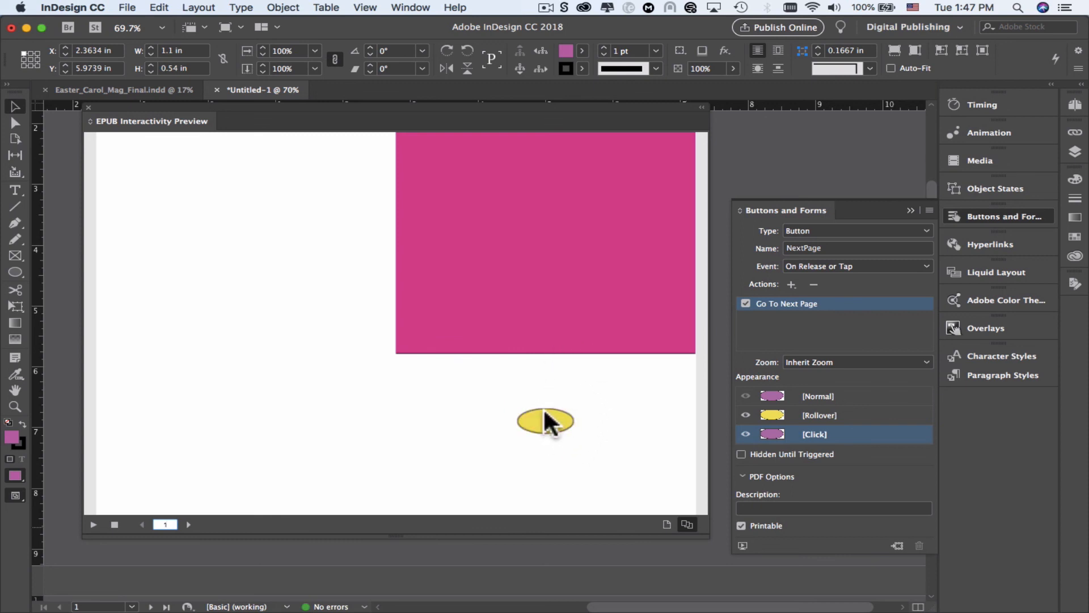
{"action": "left_click", "coordinate": [548, 424]}
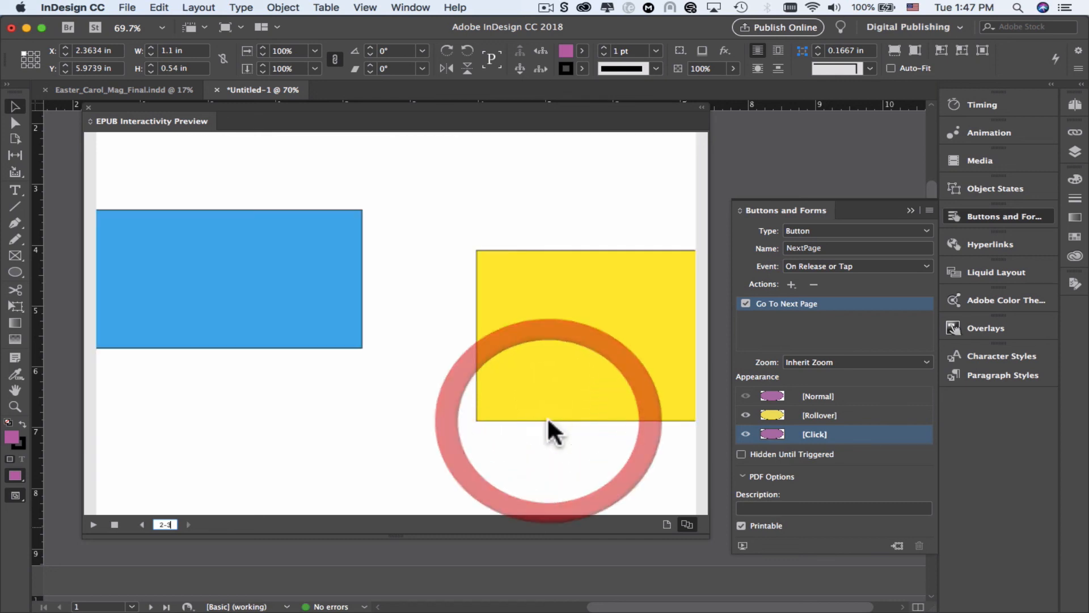